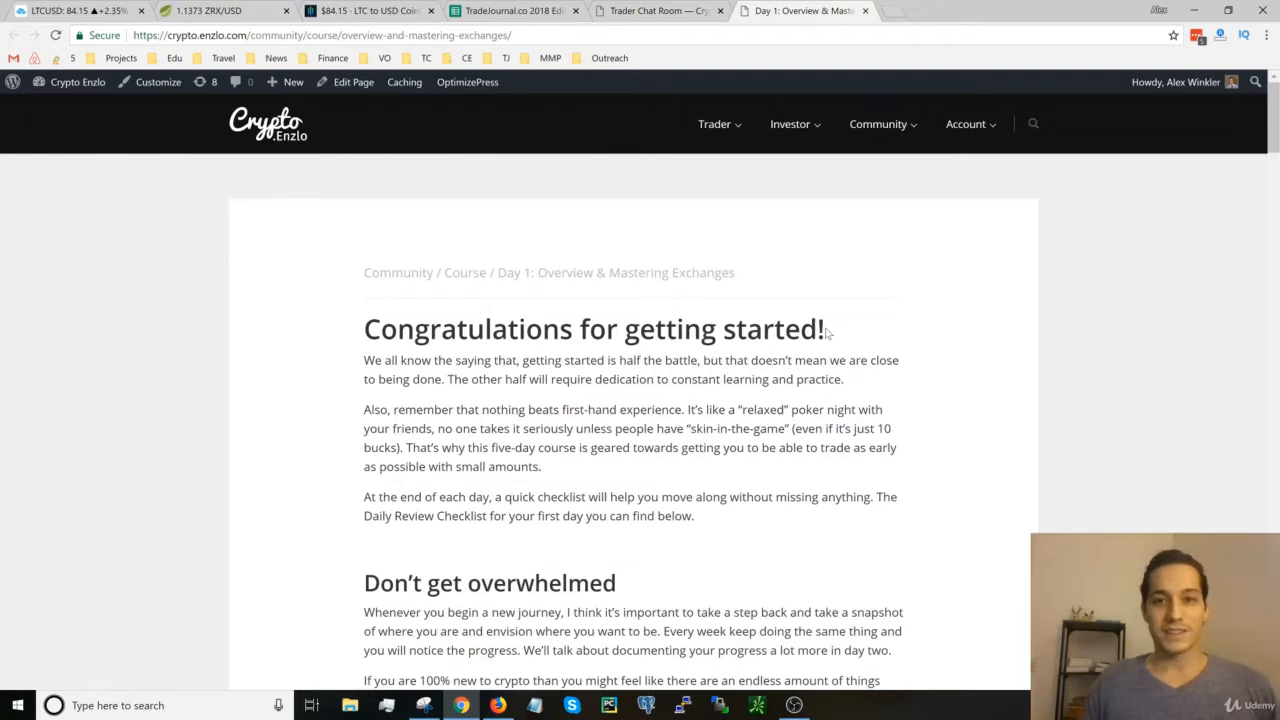
scroll(826, 333, "down", 1)
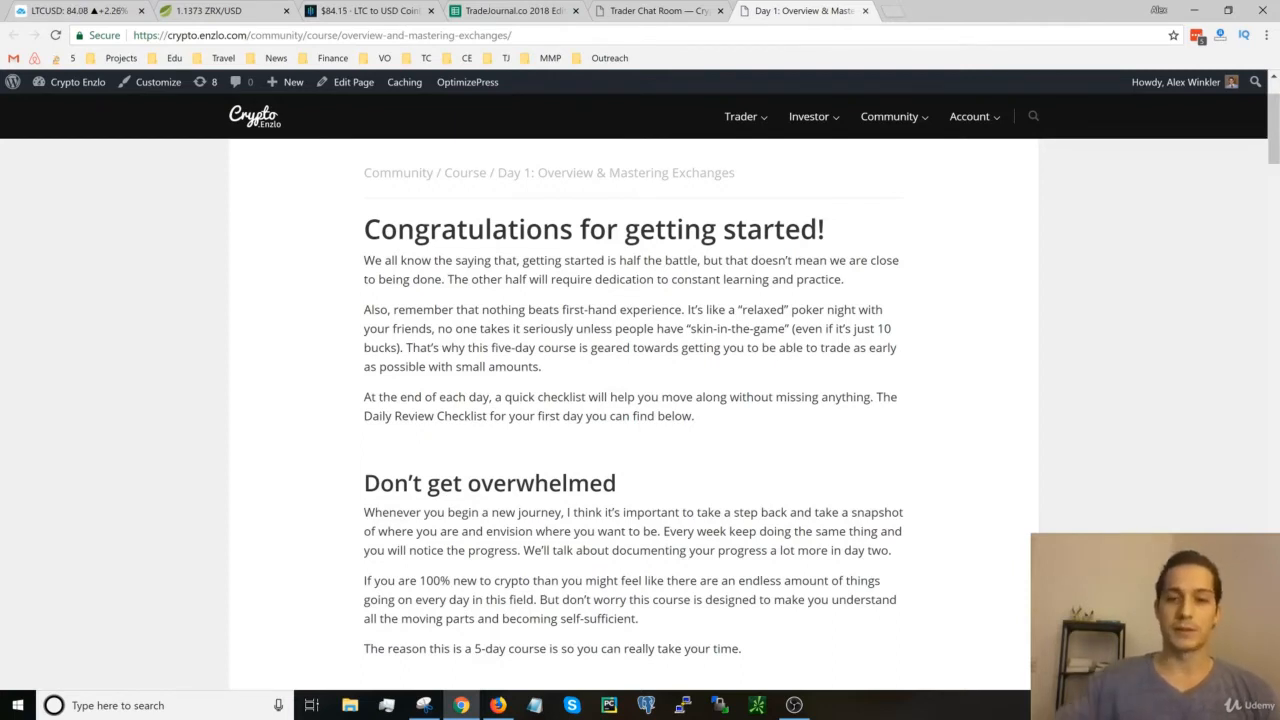
scroll(393, 302, "down", 1)
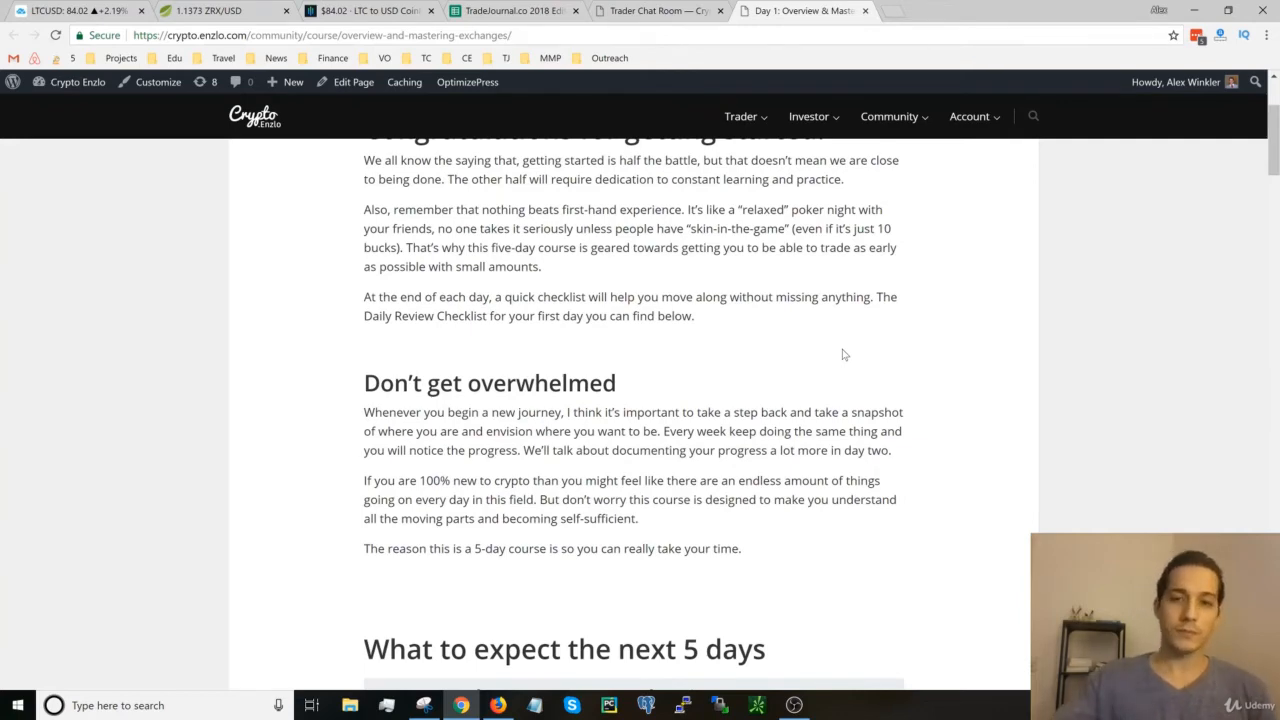
scroll(815, 350, "down", 2)
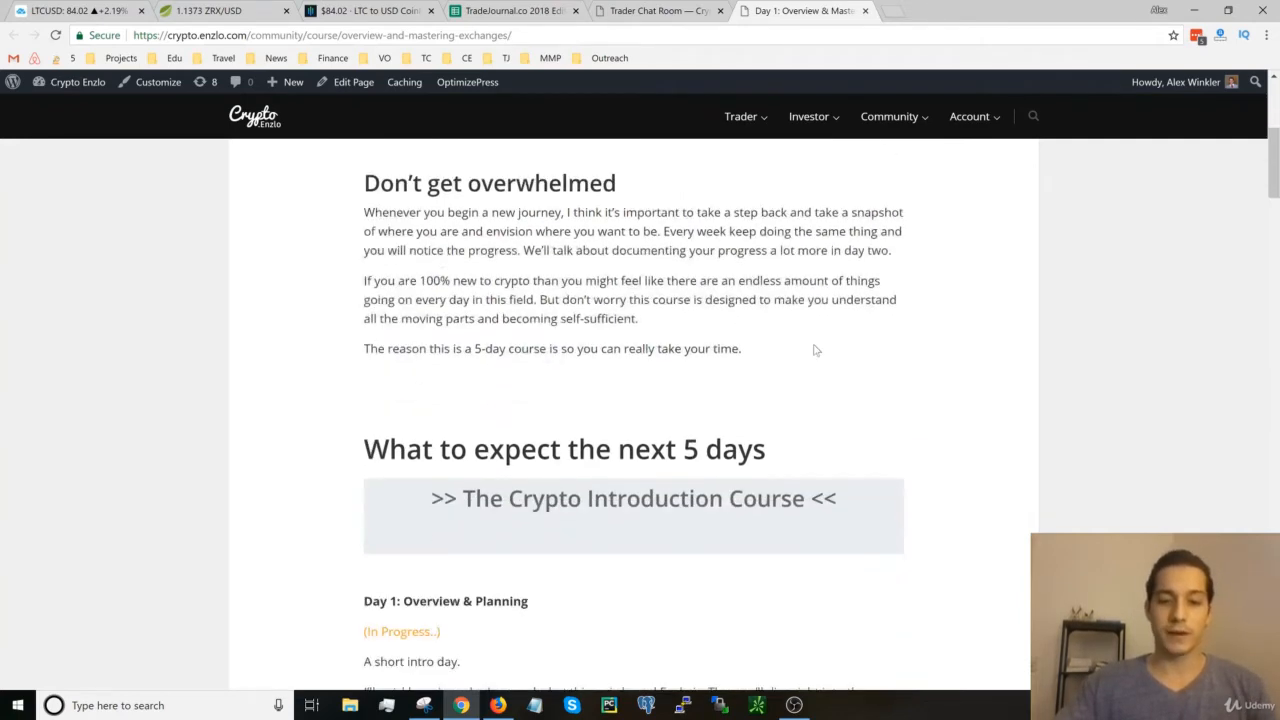
scroll(815, 350, "down", 1)
scroll(803, 360, "down", 2)
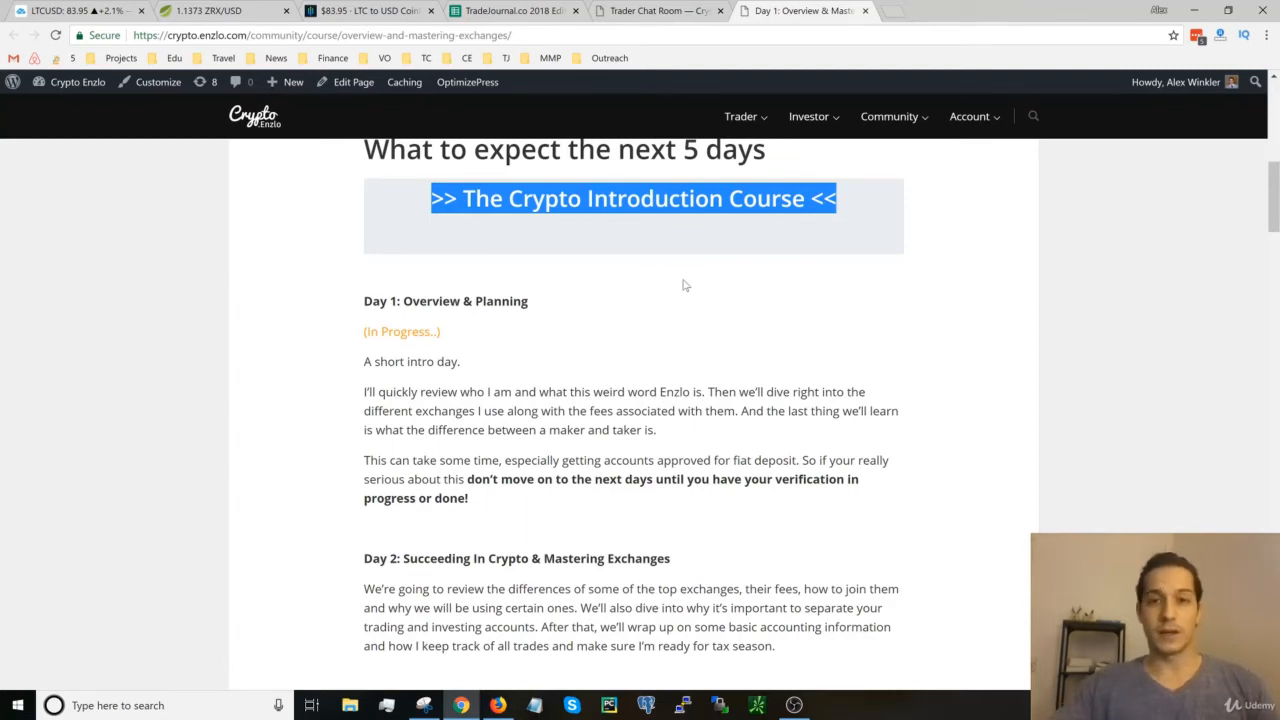
scroll(684, 285, "down", 3)
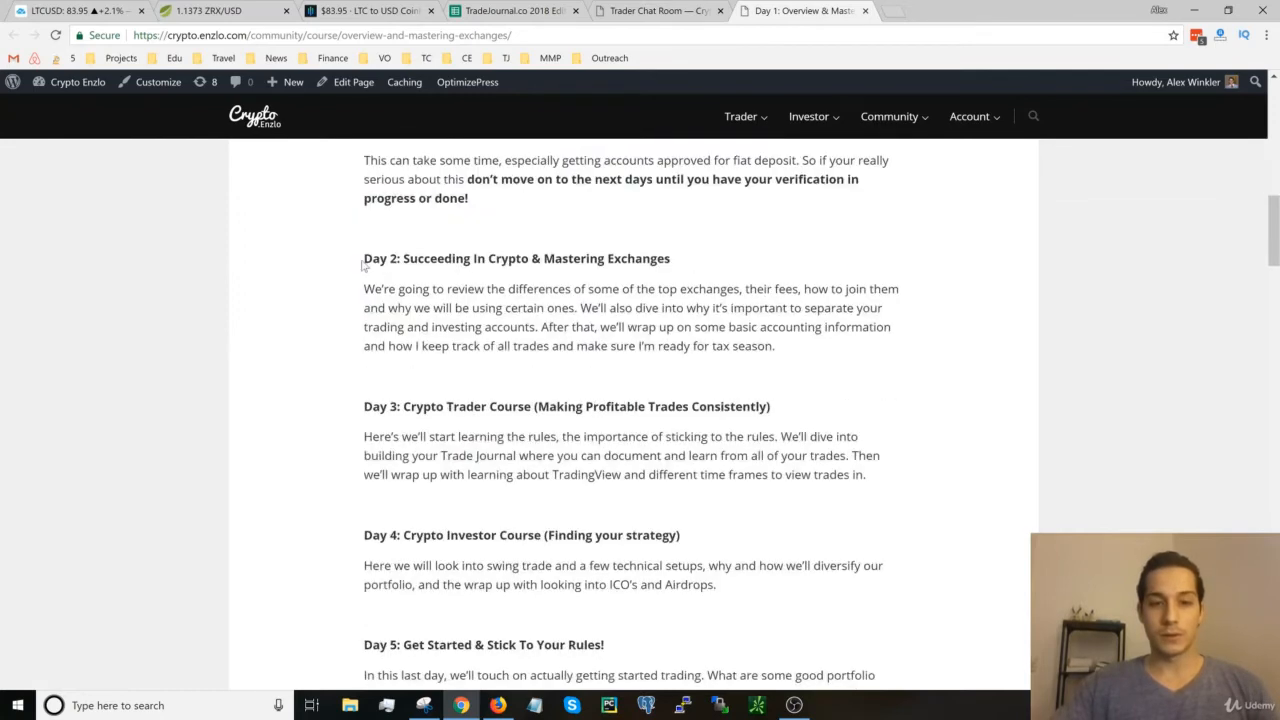
Highlight the Day 2 heading to point it out, then clear the highlight
left_click_drag(362, 262, 716, 265)
left_click(718, 267)
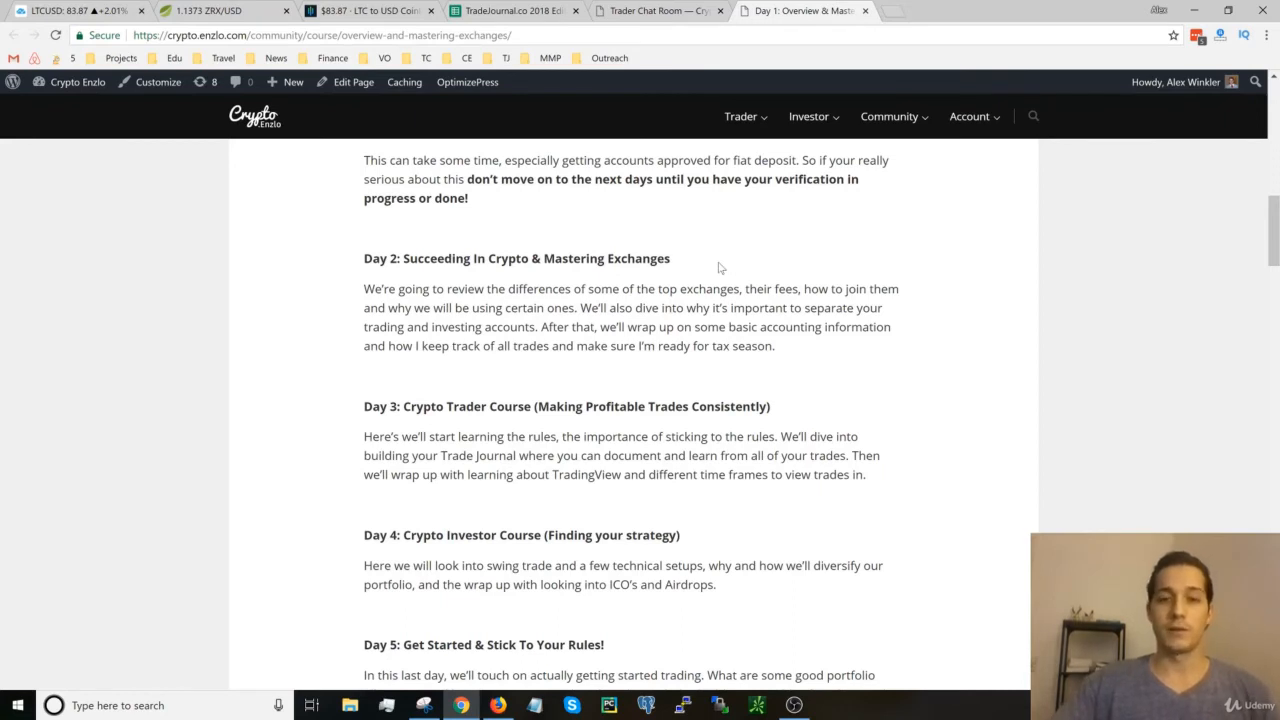
scroll(719, 268, "down", 1)
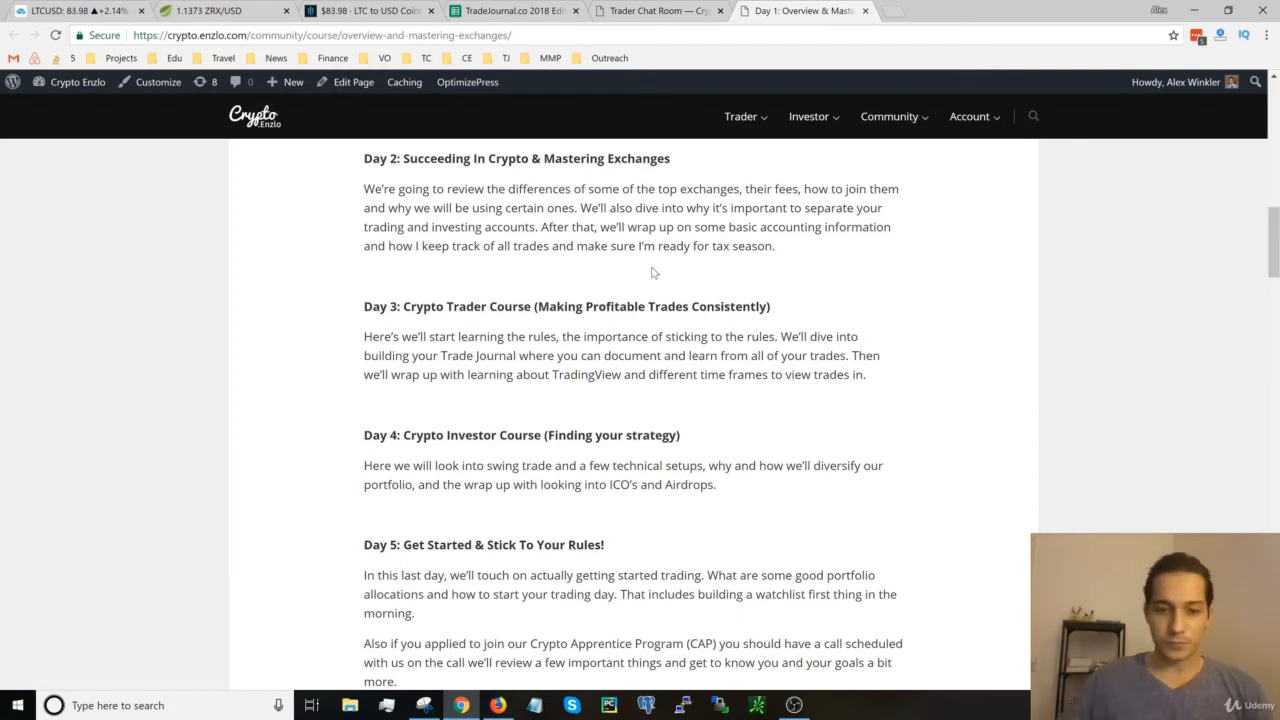
scroll(655, 278, "down", 1)
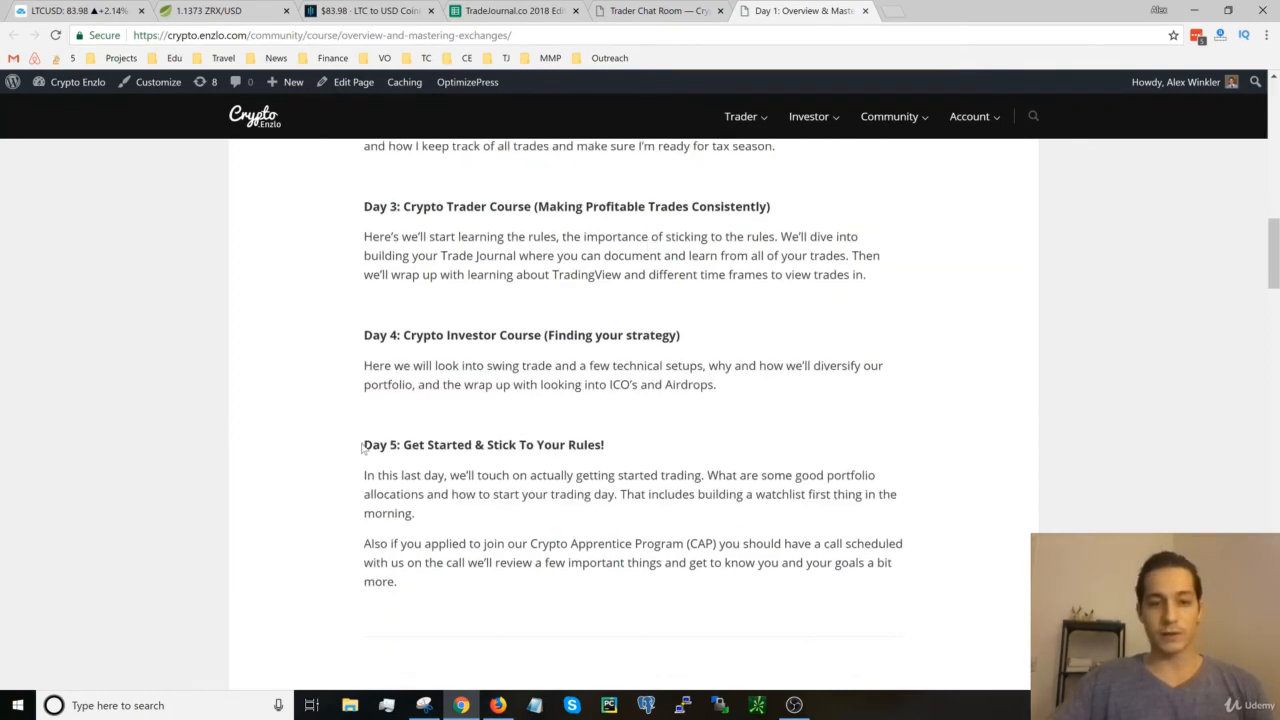
left_click_drag(364, 444, 618, 494)
left_click(618, 494)
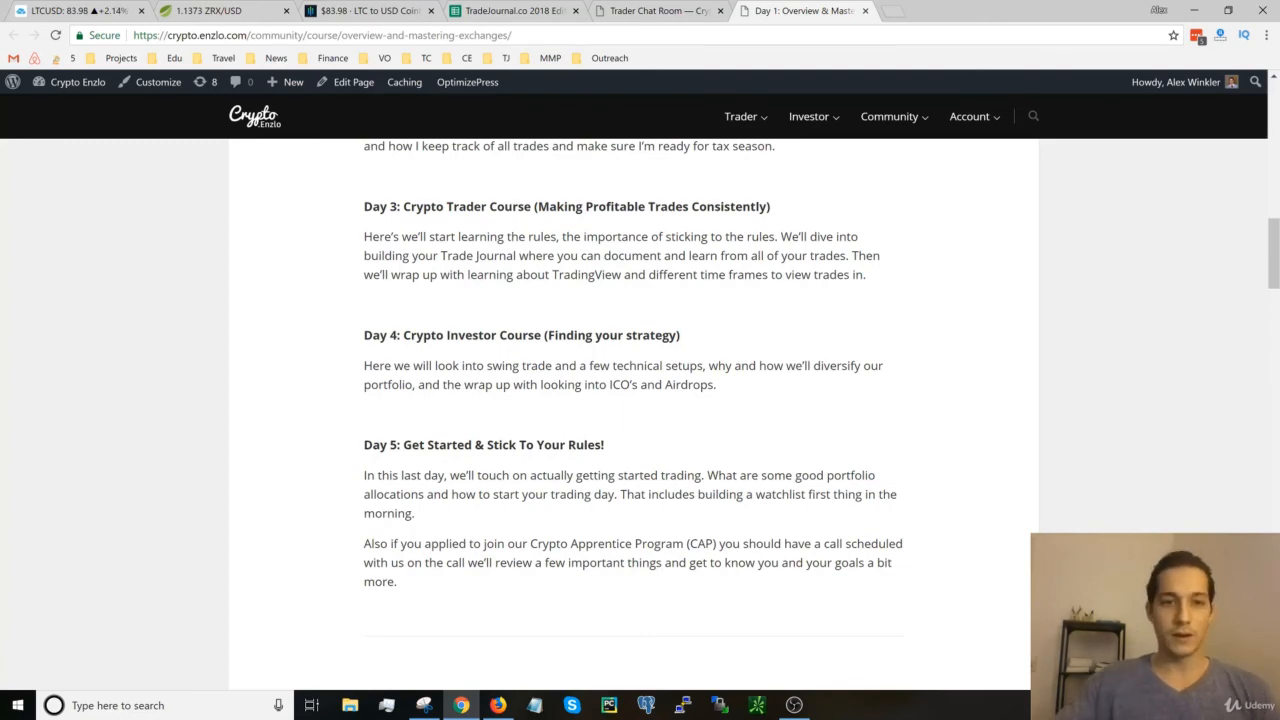
scroll(718, 452, "down", 1)
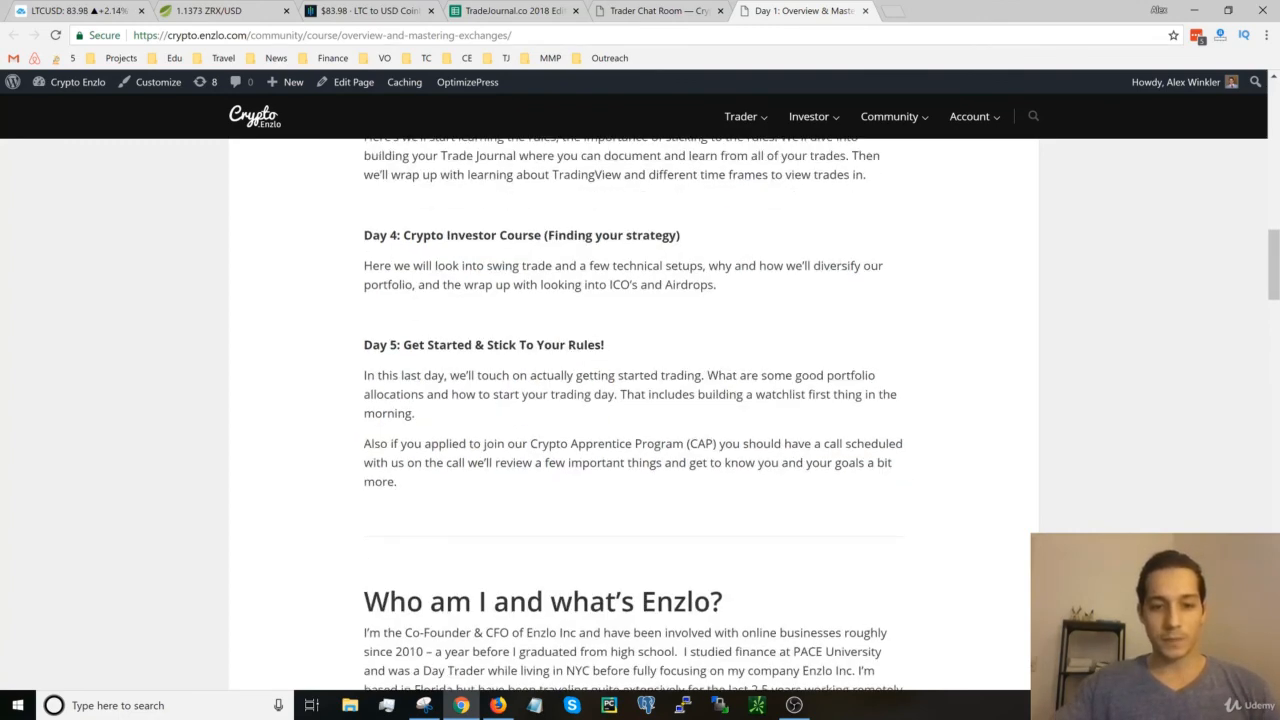
scroll(718, 443, "up", 2)
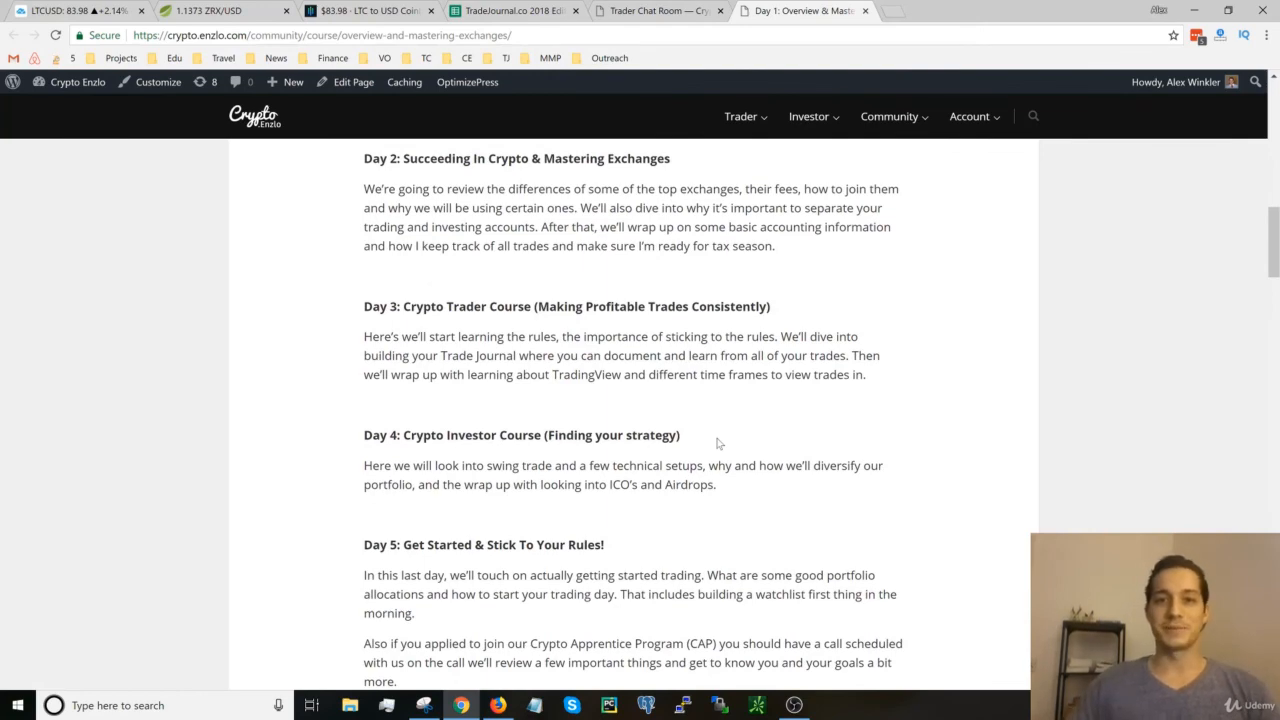